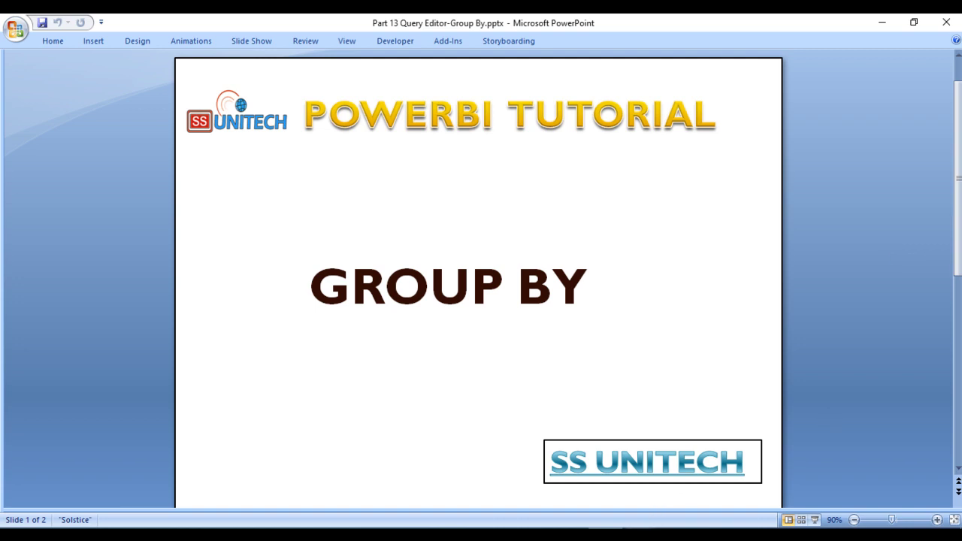
# - Bring Power Query Editor forward and browse through the Country_Sales query's columns
pyautogui.moveTo(623, 534)
pyautogui.click(682, 479)
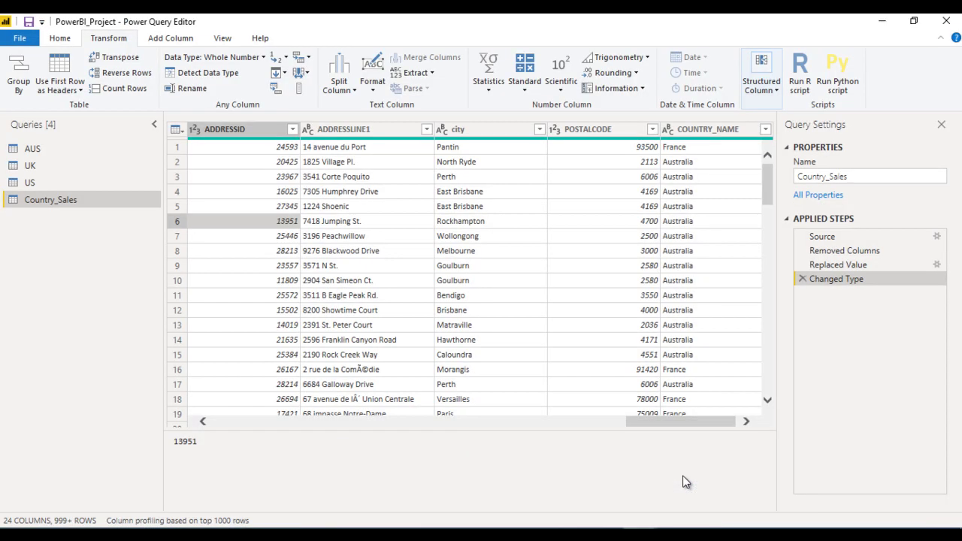
pyautogui.click(382, 258)
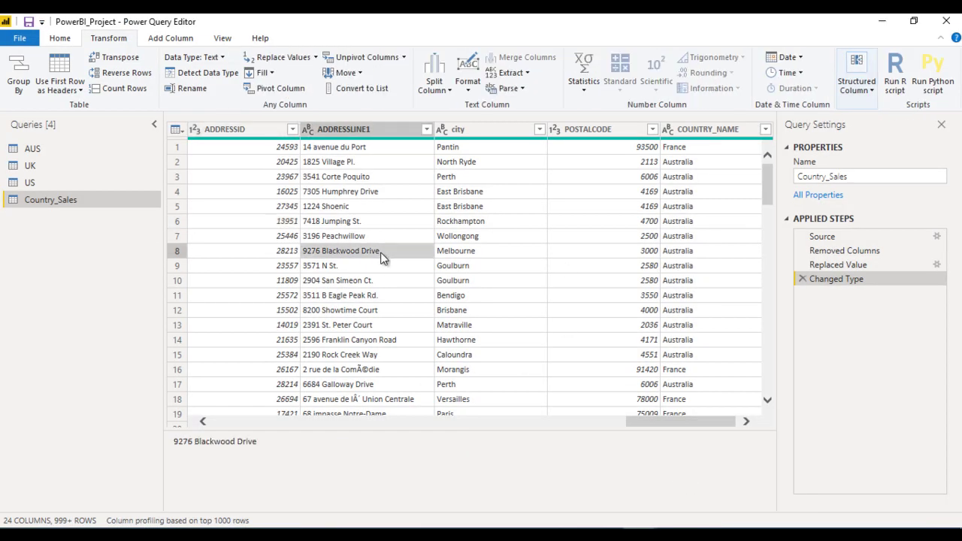
pyautogui.hotkey('ctrl', 'space')
pyautogui.press('Left')
pyautogui.press('Left')
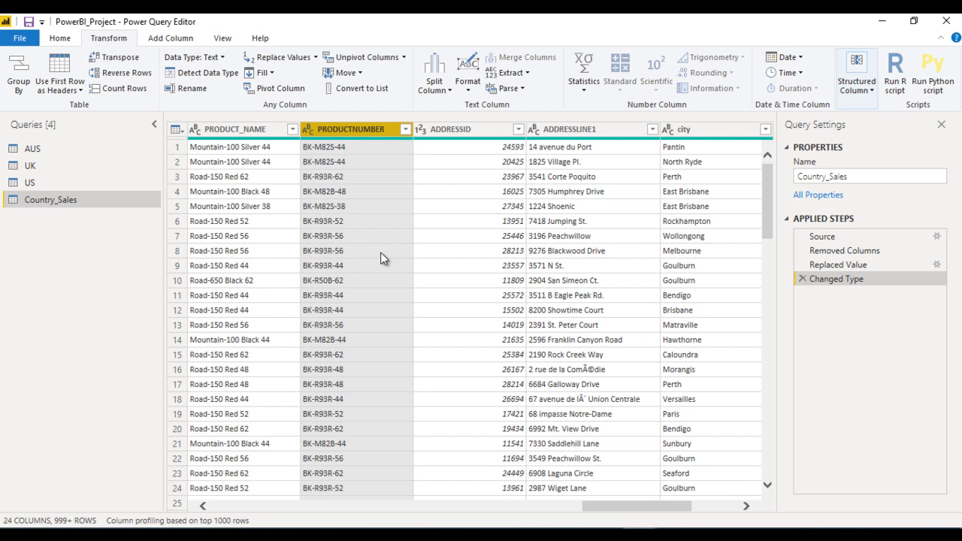
pyautogui.press('Left')
pyautogui.press('Left')
pyautogui.press('Left')
pyautogui.press('Right')
pyautogui.press('Right')
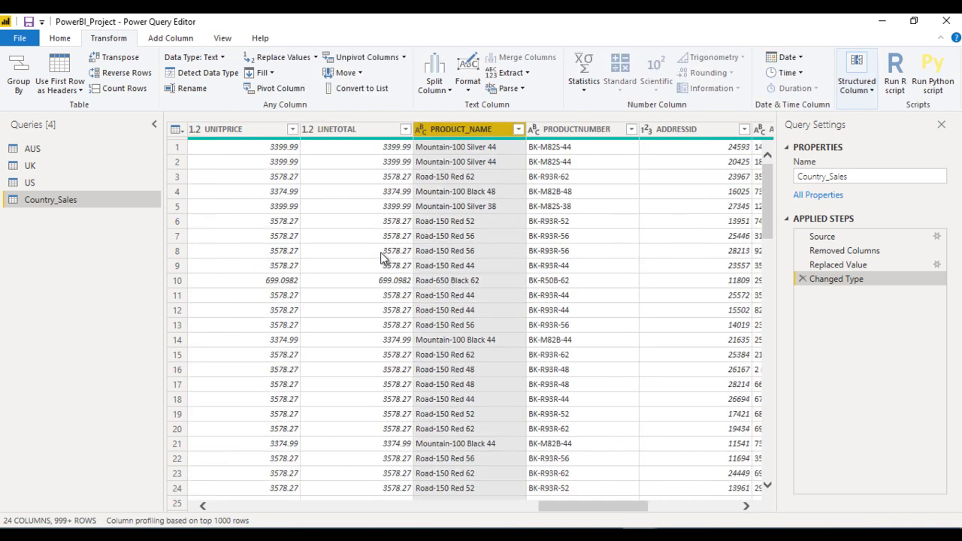
pyautogui.press('Right')
pyautogui.press('Left')
pyautogui.press('Left')
pyautogui.press('Left')
pyautogui.press('Left')
pyautogui.press('Left')
pyautogui.press('Left')
pyautogui.press('Left')
pyautogui.press('Left')
pyautogui.press('Left')
pyautogui.press('Left')
pyautogui.press('Left')
pyautogui.press('Left')
pyautogui.press('Left')
pyautogui.press('Left')
pyautogui.press('Left')
pyautogui.press('Left')
pyautogui.press('Left')
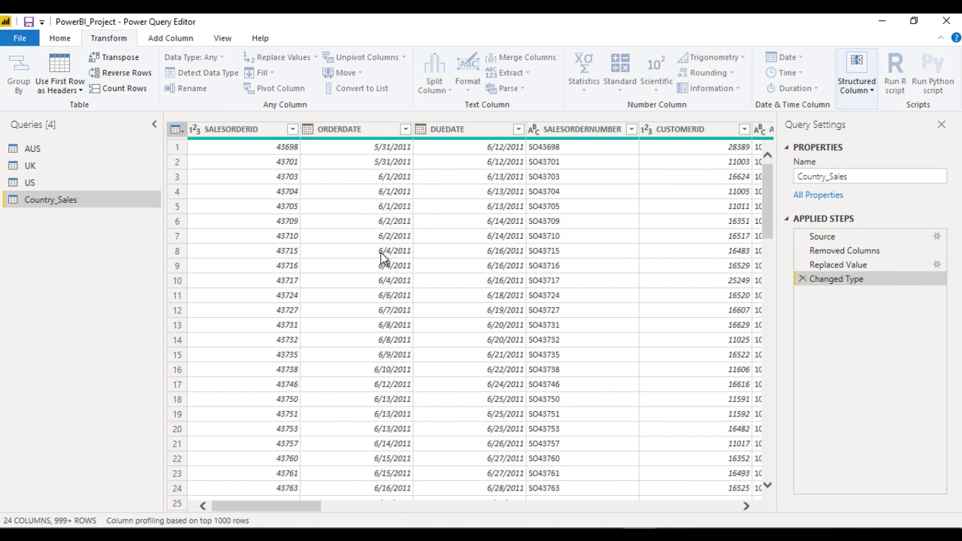
pyautogui.hotkey('alt', 't')
pyautogui.press('s')
pyautogui.press('Escape')
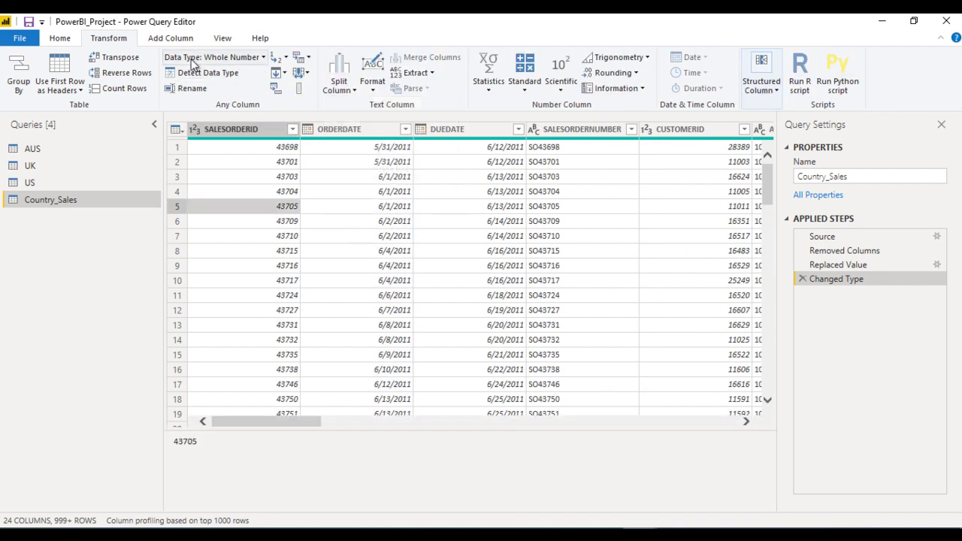
# - With Choose Columns, keep only PRODUCT_NAME, COUNTRY_NAME and ORDERQTY
pyautogui.click(60, 39)
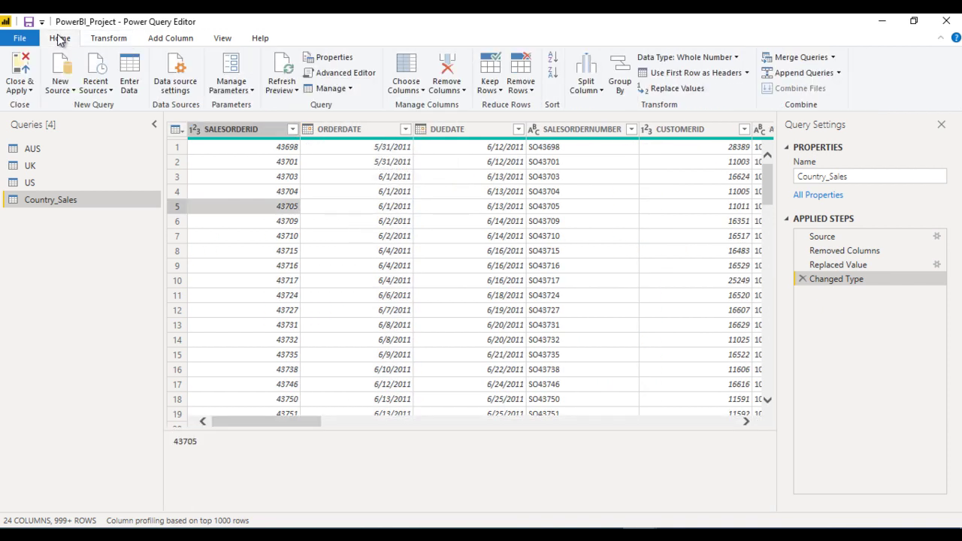
pyautogui.click(412, 90)
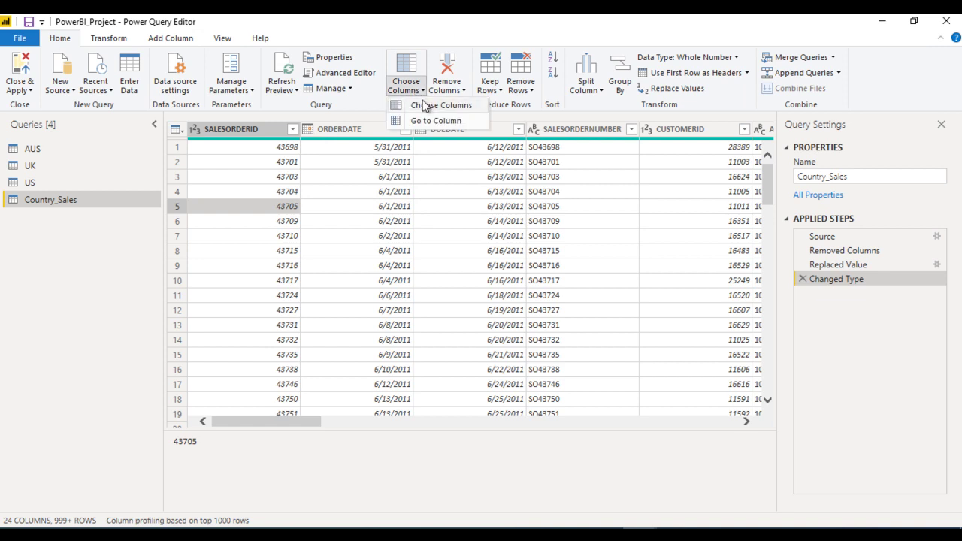
pyautogui.click(426, 121)
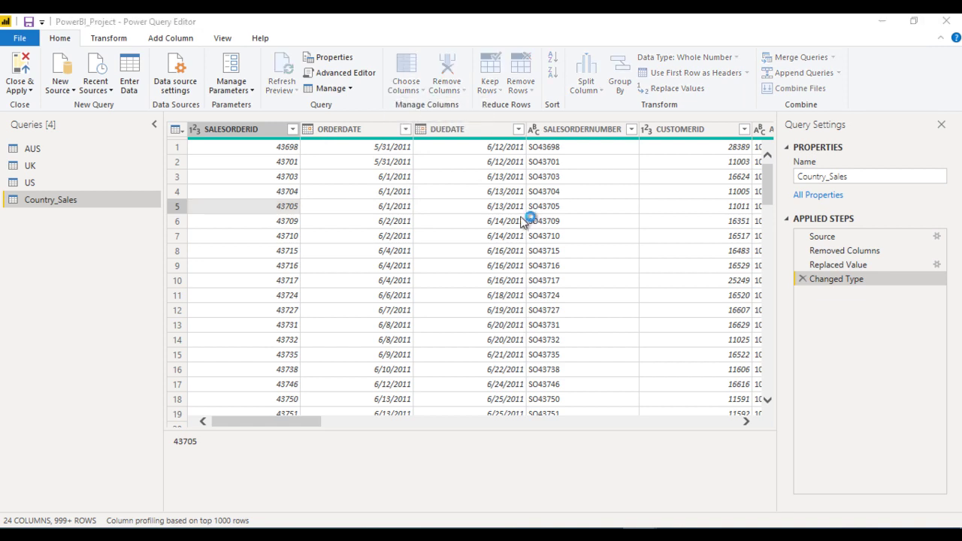
pyautogui.click(422, 147)
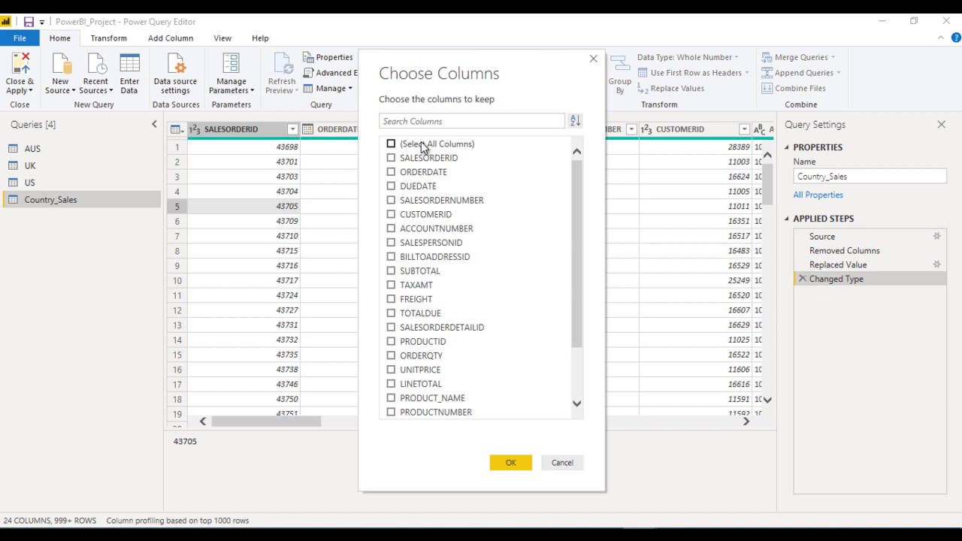
pyautogui.click(424, 398)
pyautogui.scroll(-2, 578, 388)
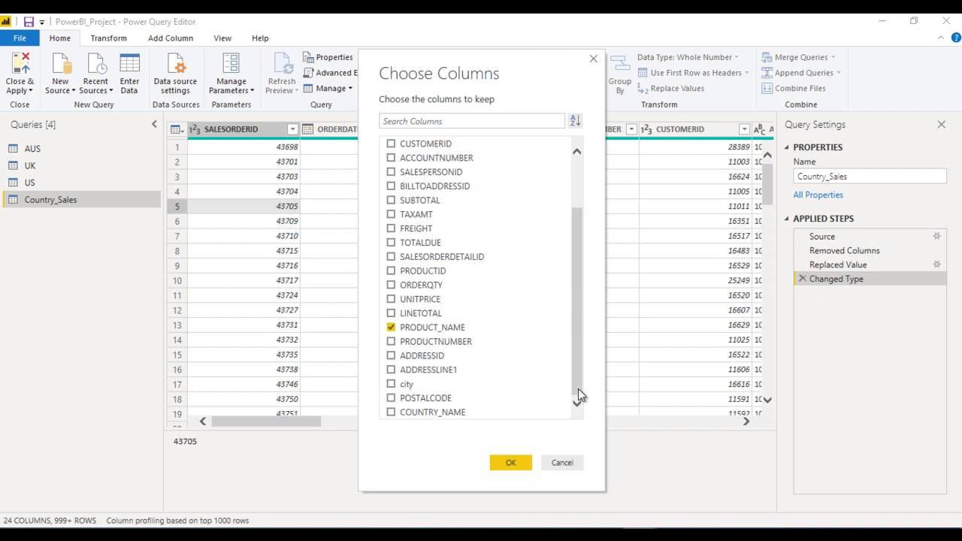
pyautogui.click(414, 414)
pyautogui.click(410, 286)
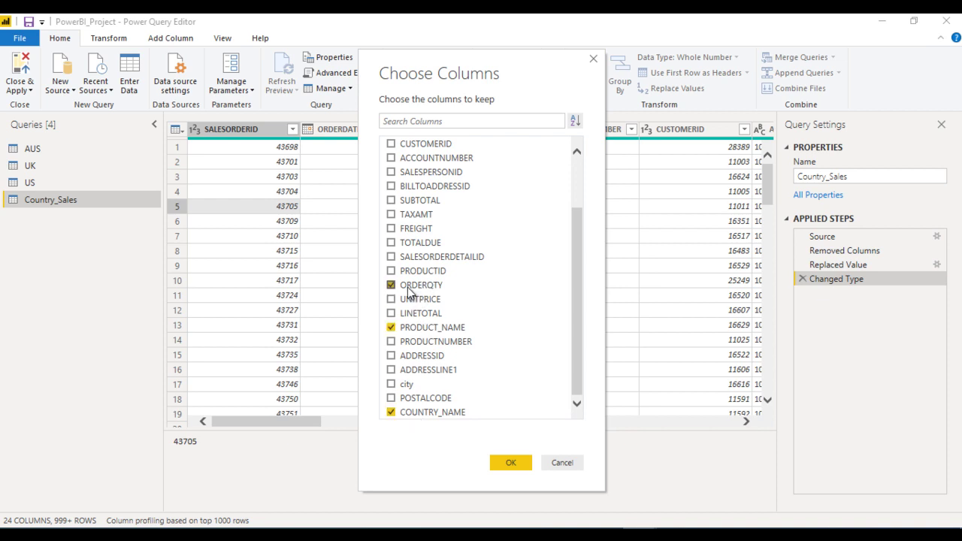
pyautogui.click(502, 459)
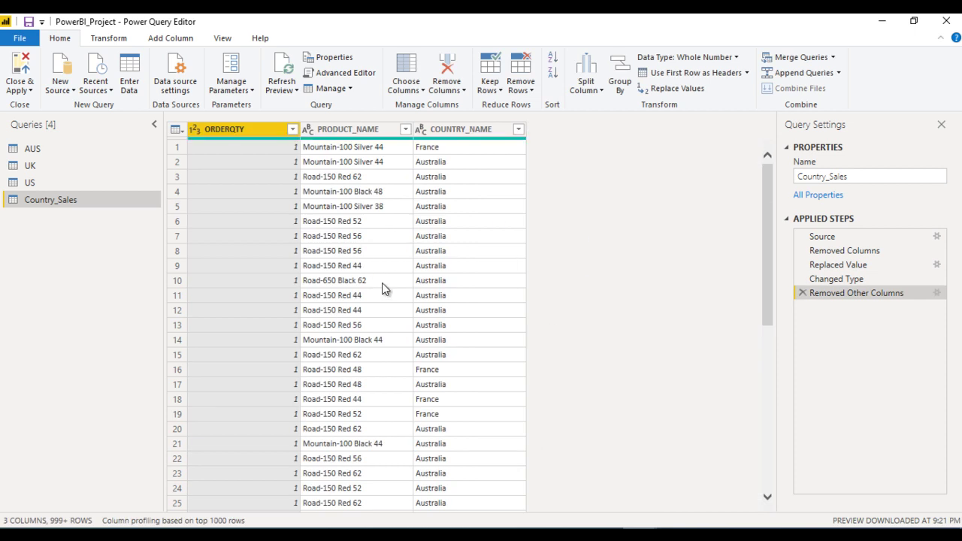
# - Move COUNTRY_NAME to the first position and PRODUCT_NAME just before ORDERQTY
pyautogui.click(459, 128)
pyautogui.hotkey('ctrl', 'Left')
pyautogui.hotkey('ctrl', 'Left')
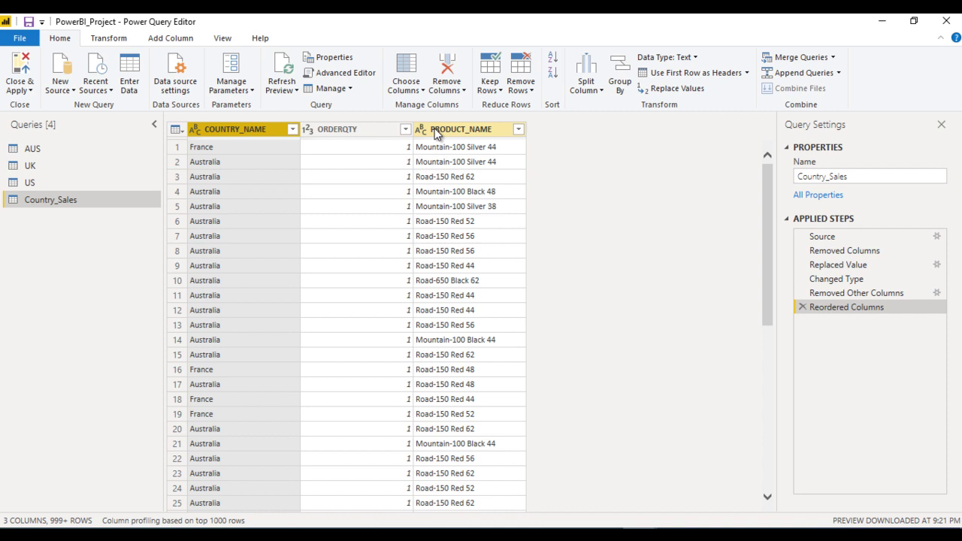
pyautogui.click(462, 129)
pyautogui.moveTo(462, 129); pyautogui.dragTo(351, 129)
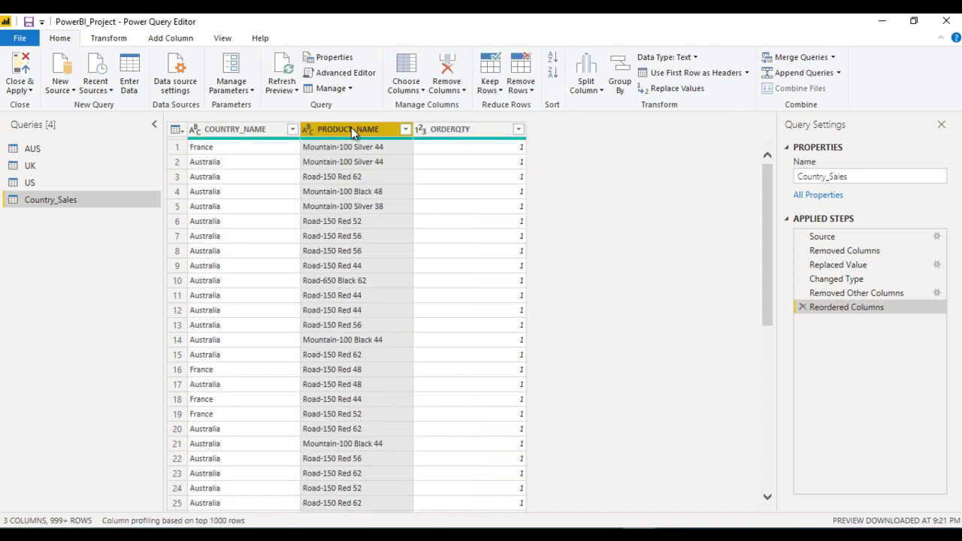
# - Check the first row's country, product name and order quantity in the reordered columns
pyautogui.click(440, 205)
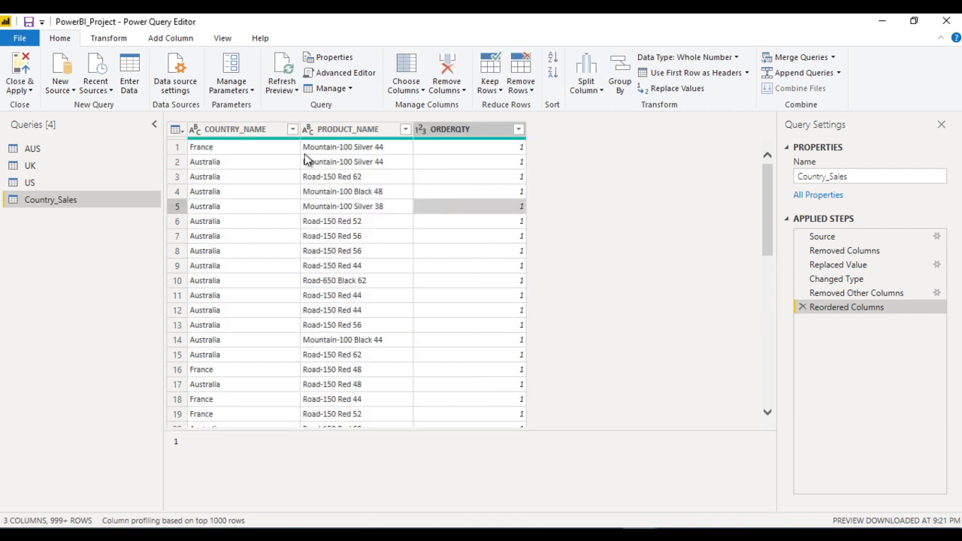
pyautogui.click(464, 148)
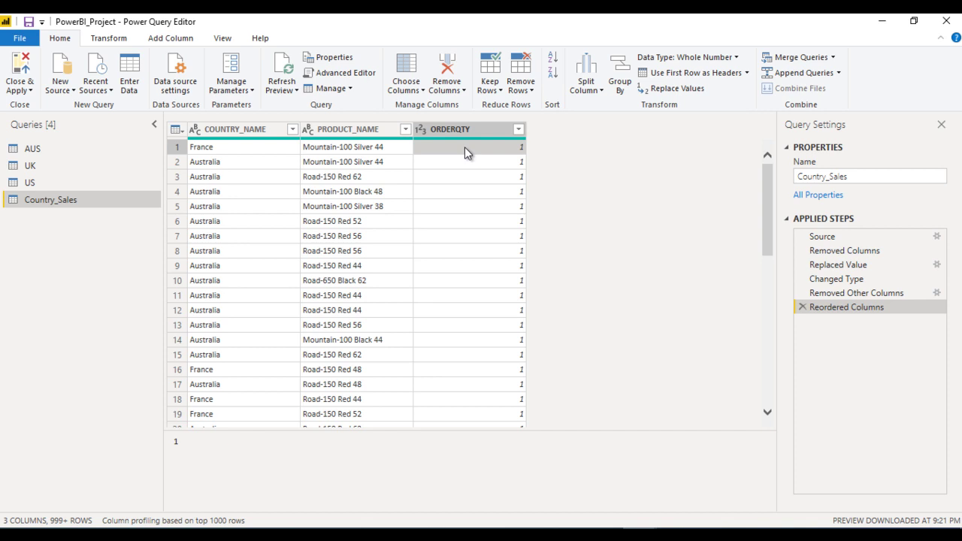
pyautogui.click(235, 148)
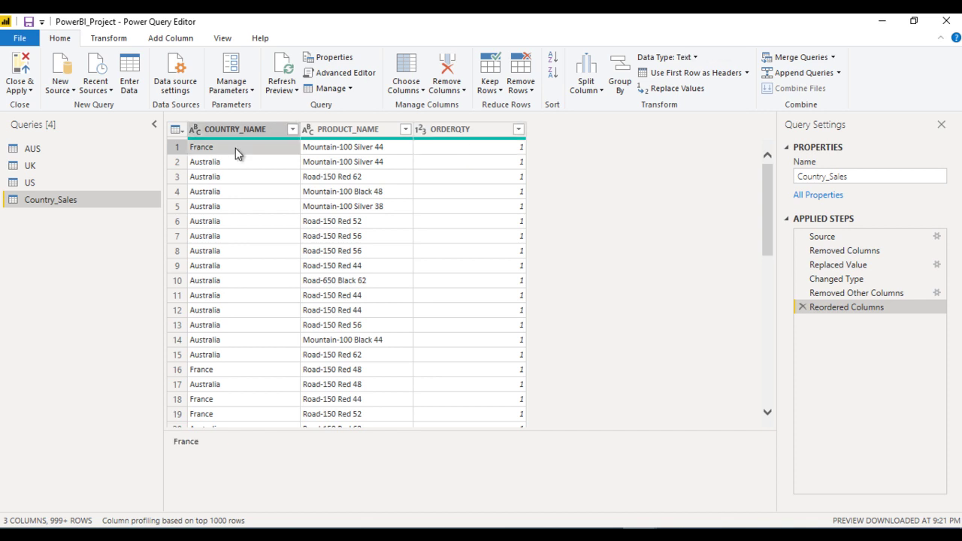
pyautogui.click(360, 152)
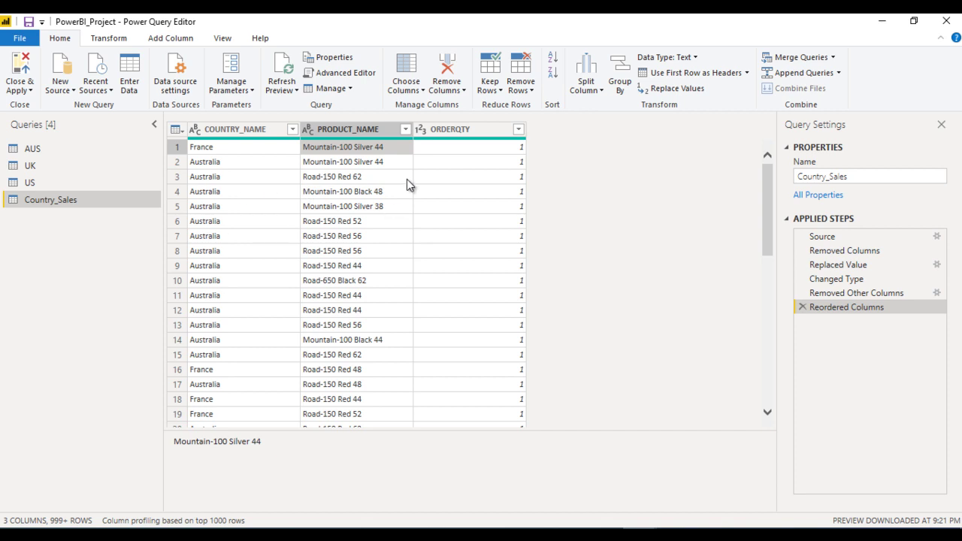
pyautogui.click(240, 134)
pyautogui.click(352, 130)
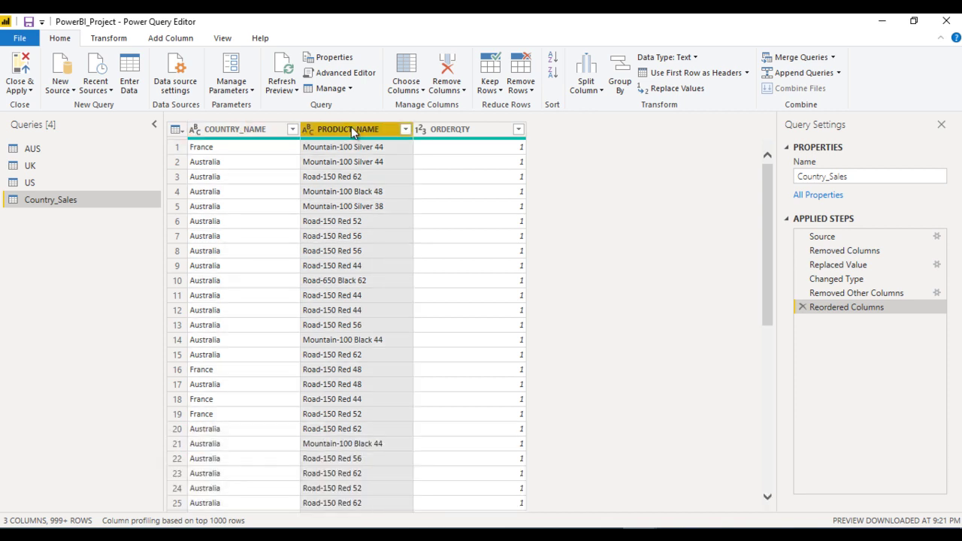
pyautogui.click(463, 148)
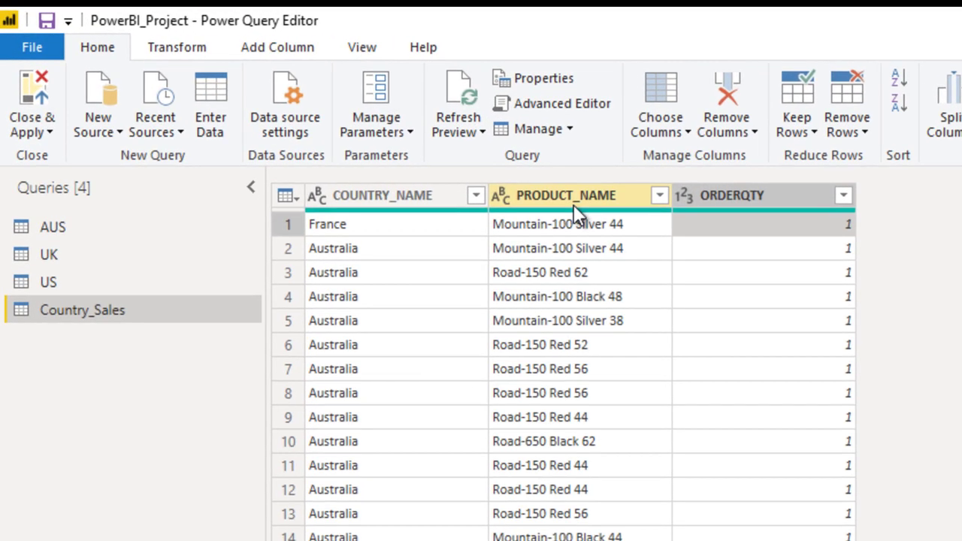
# - Set up an Advanced Group By on COUNTRY_NAME and PRODUCT_NAME
pyautogui.click(166, 45)
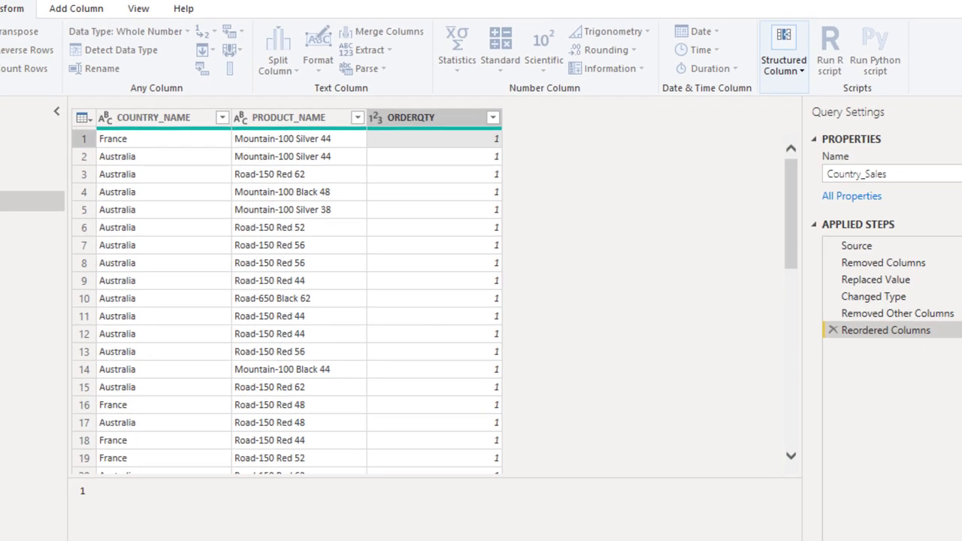
pyautogui.click(29, 120)
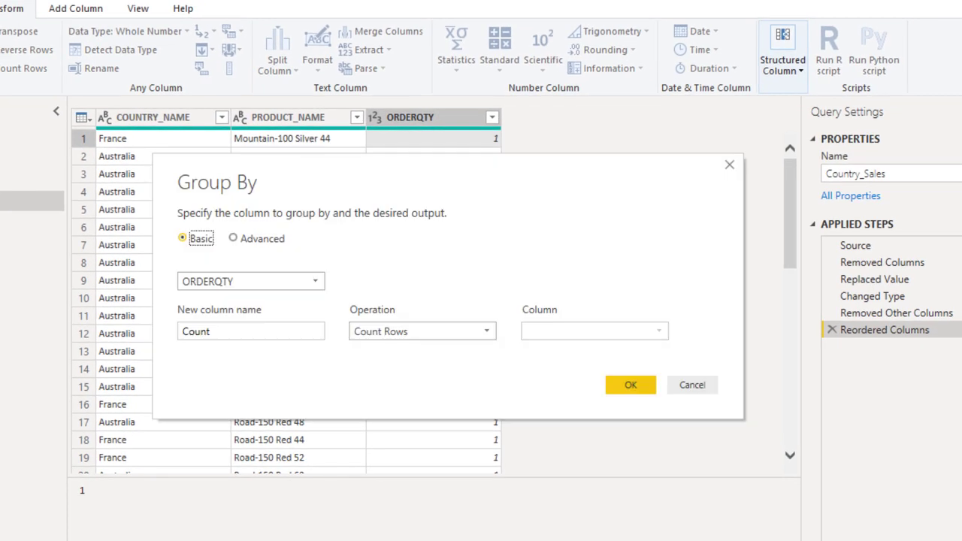
pyautogui.moveTo(311, 181); pyautogui.dragTo(454, 119)
pyautogui.click(368, 212)
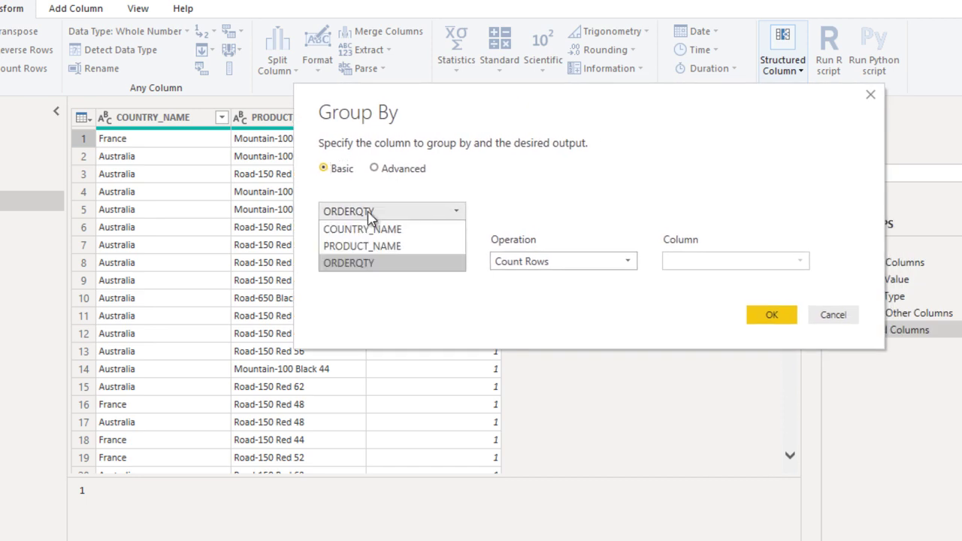
pyautogui.click(376, 230)
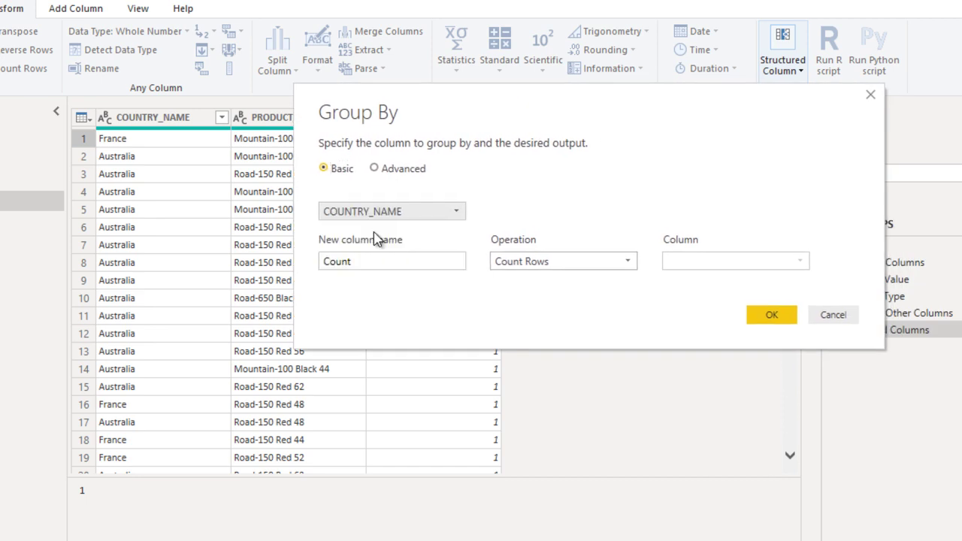
pyautogui.click(387, 168)
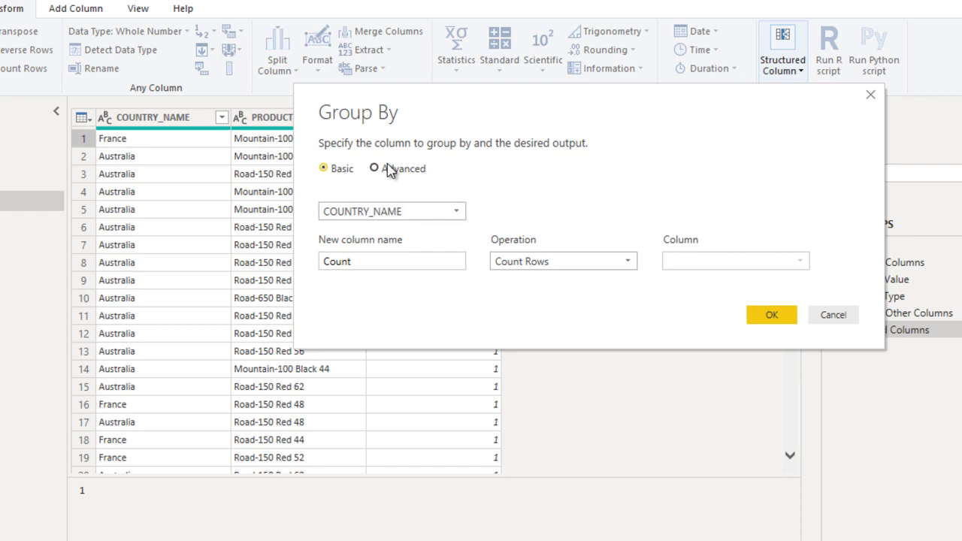
pyautogui.click(368, 244)
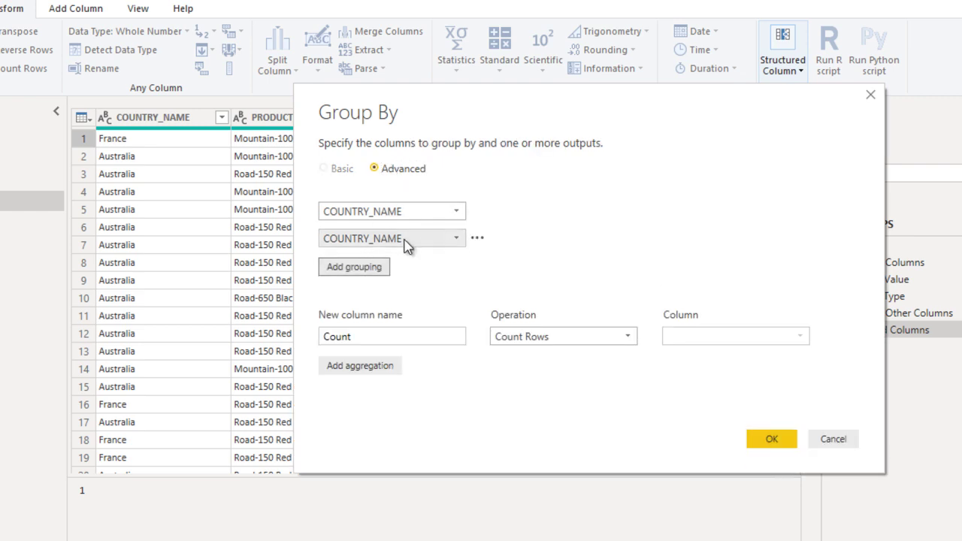
pyautogui.click(414, 238)
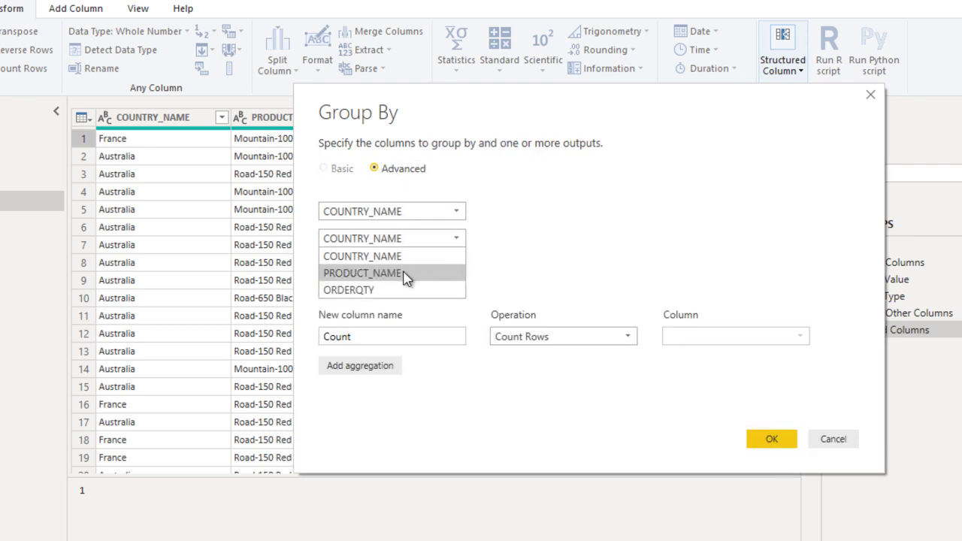
pyautogui.click(406, 275)
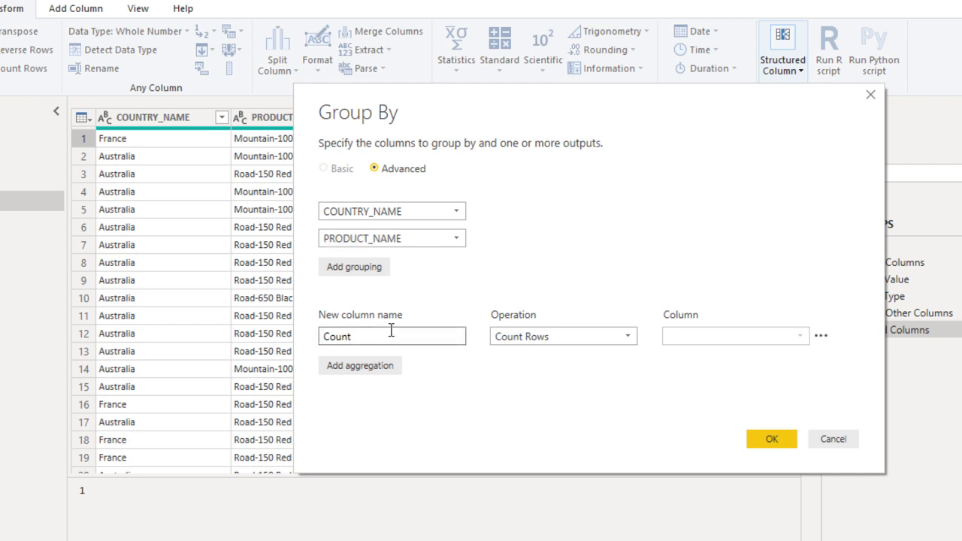
# - Name the new column TotalQty as the Sum of ORDERQTY and apply the grouping
pyautogui.moveTo(384, 333); pyautogui.dragTo(327, 331)
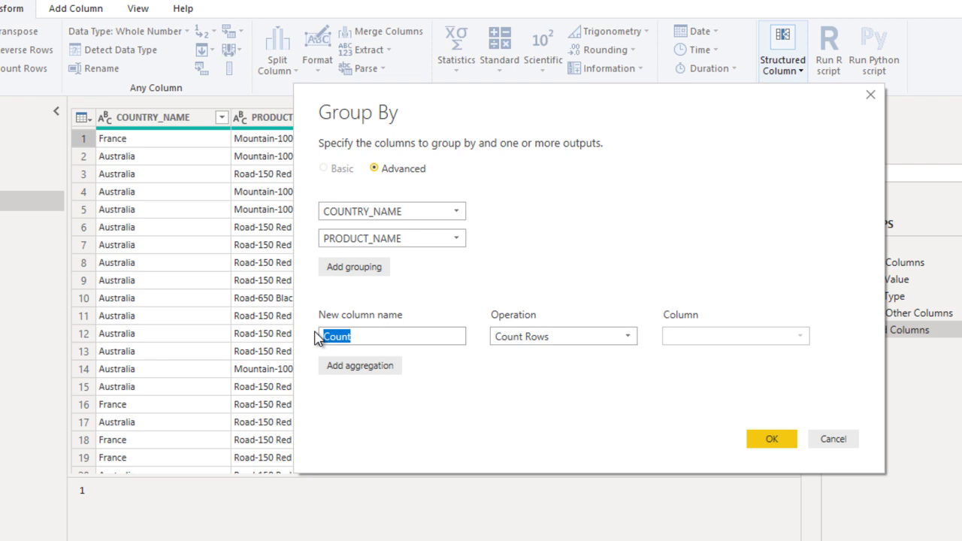
pyautogui.write('Tot')
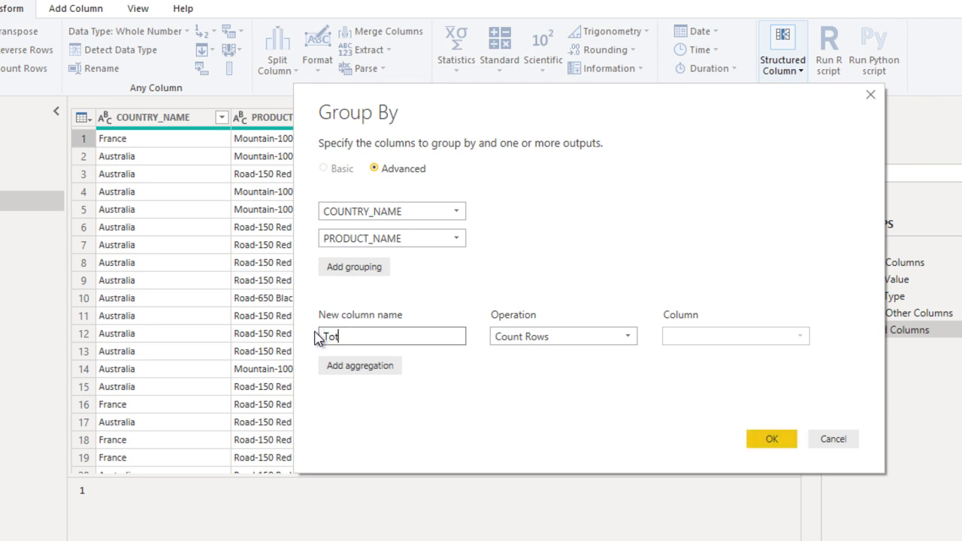
pyautogui.write('alQty')
pyautogui.click(530, 342)
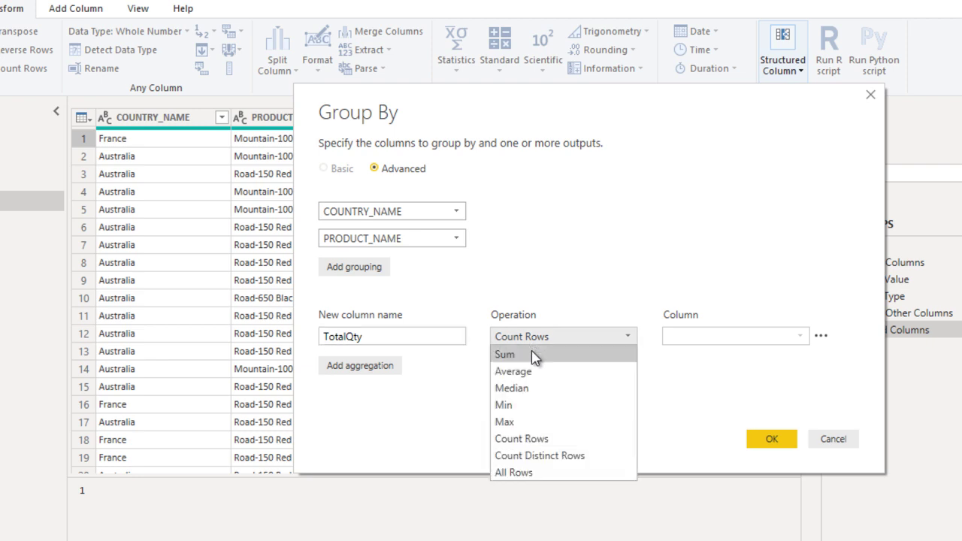
pyautogui.click(534, 356)
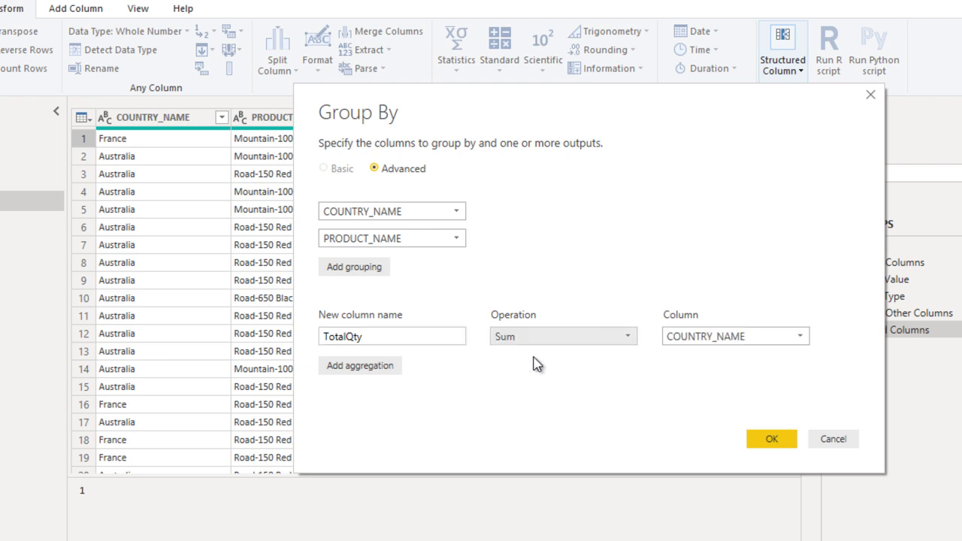
pyautogui.click(739, 346)
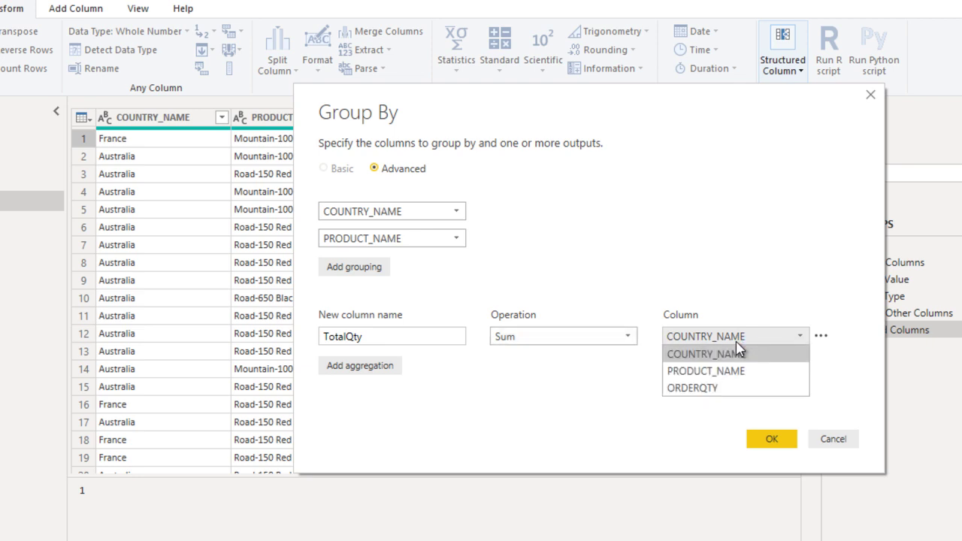
pyautogui.click(710, 390)
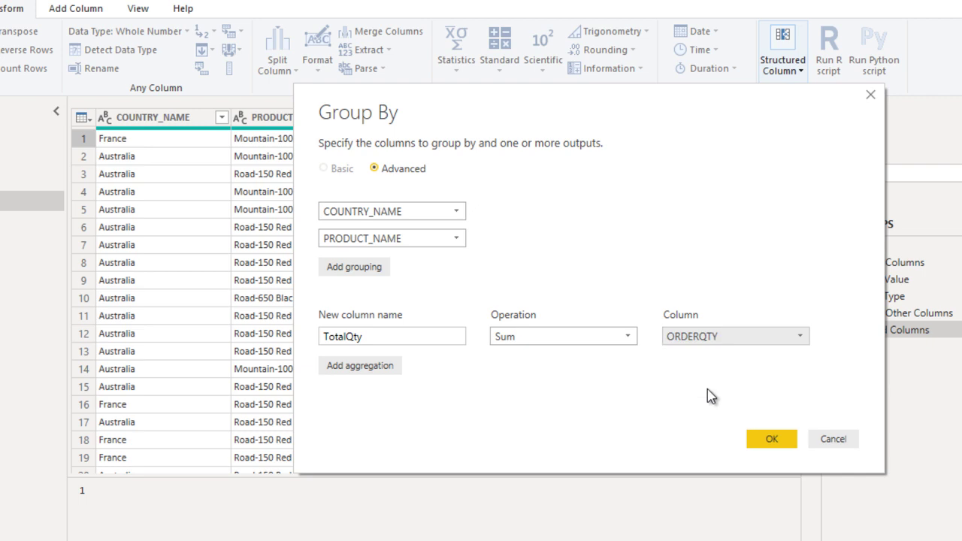
pyautogui.click(769, 442)
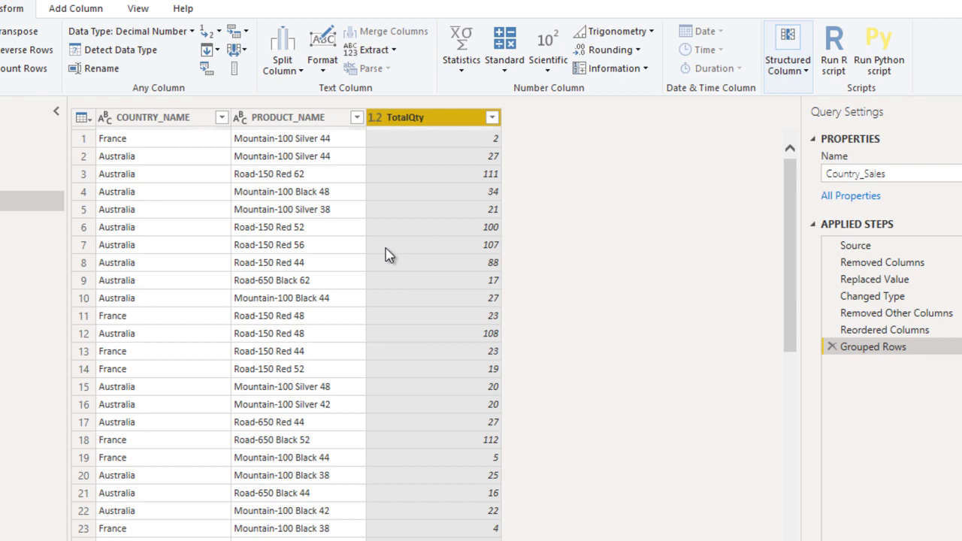
# - Check the country, product and TotalQty values in grouped rows 1 and 2, e.g. Australia, Road-150 Red 62, 111
pyautogui.click(146, 143)
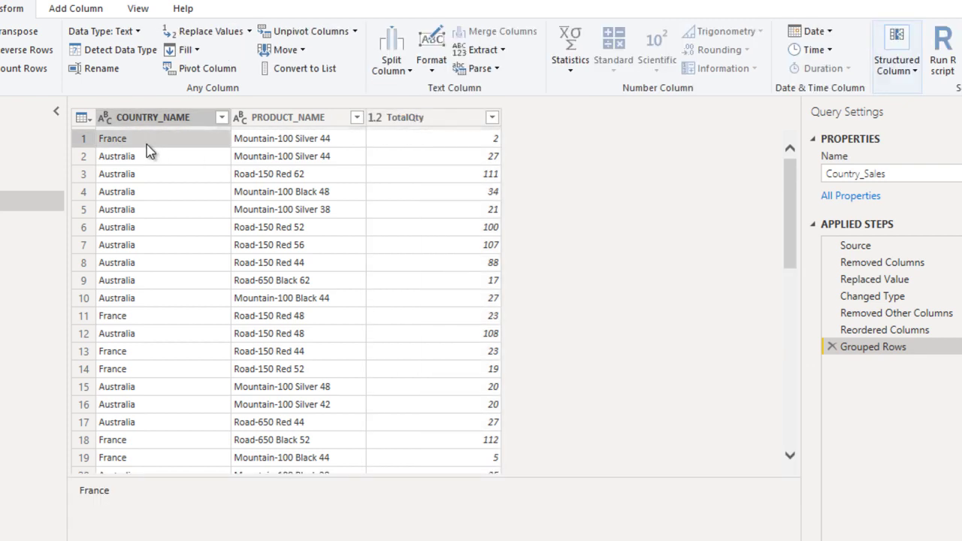
pyautogui.click(287, 143)
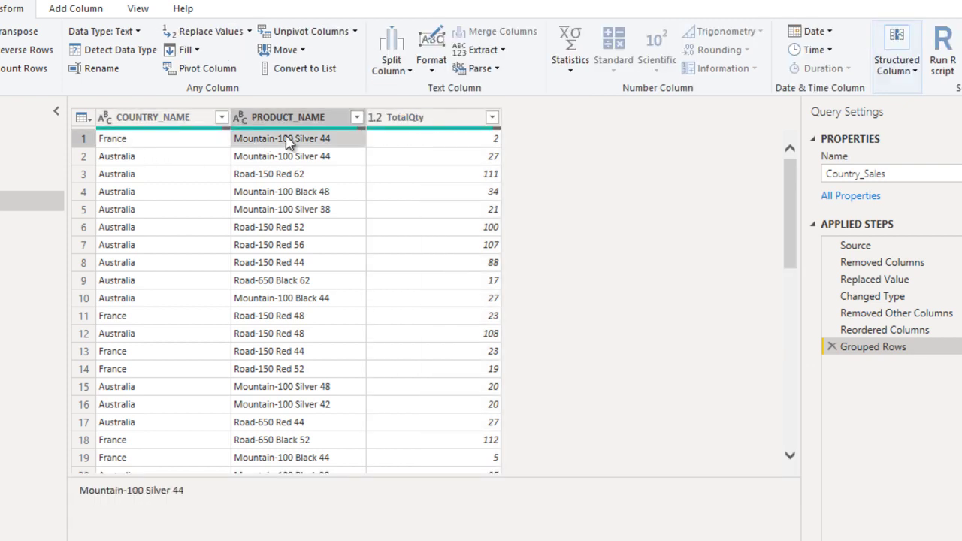
pyautogui.click(454, 144)
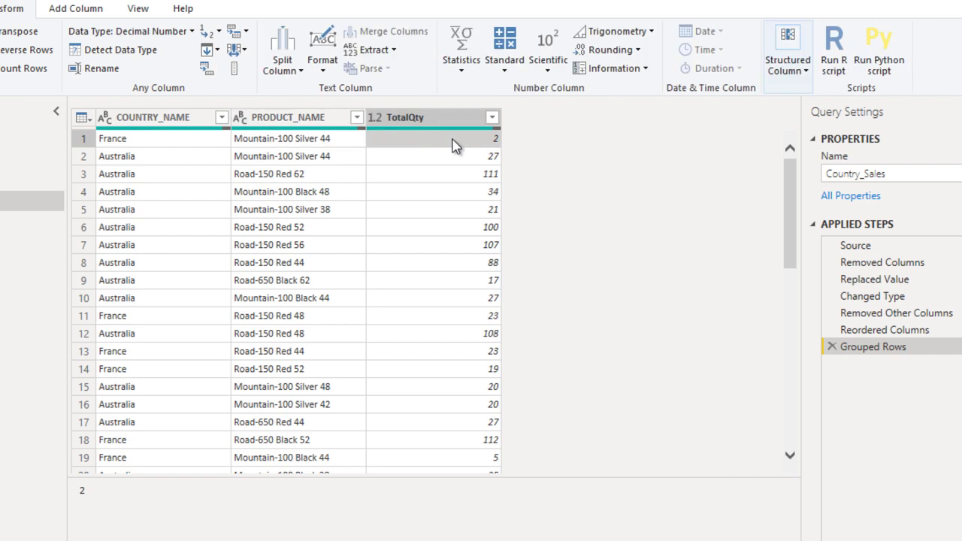
pyautogui.click(178, 160)
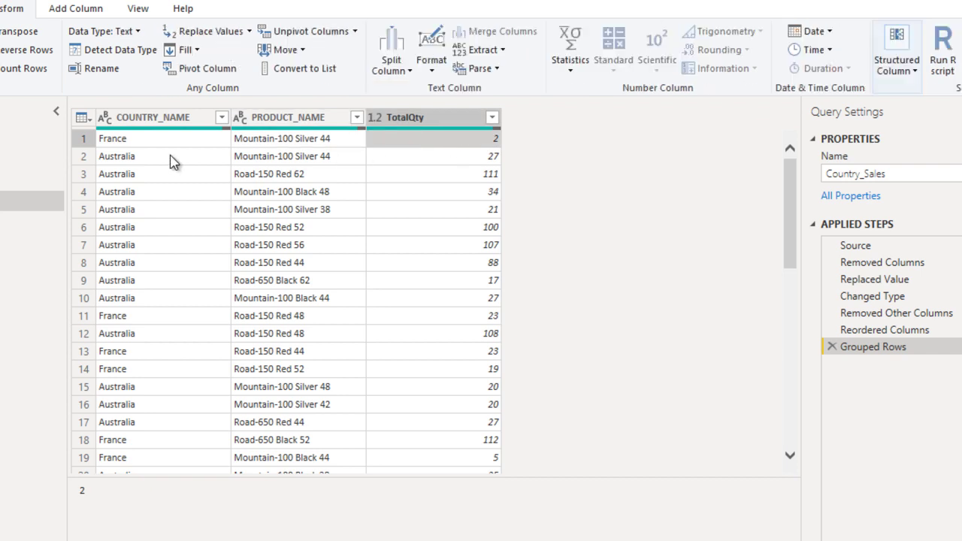
pyautogui.click(292, 167)
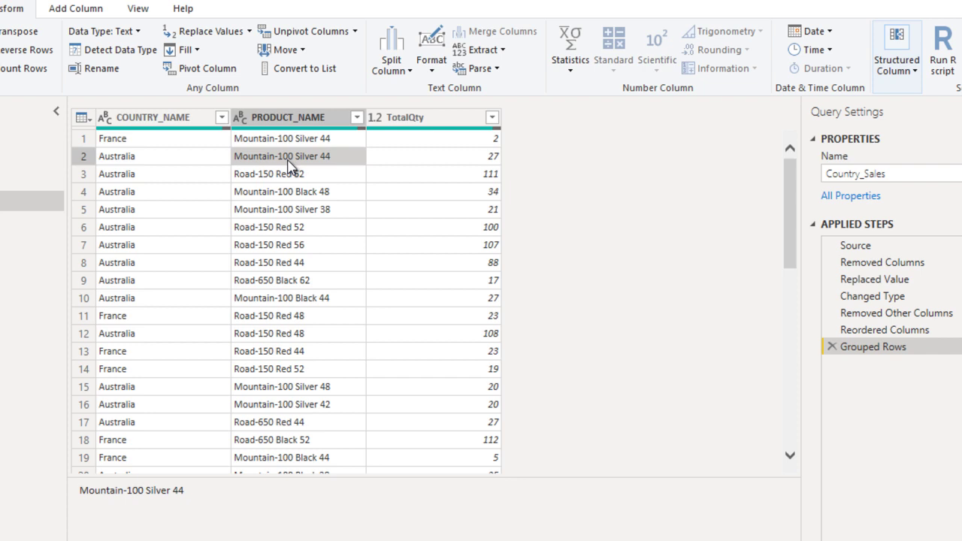
pyautogui.click(469, 159)
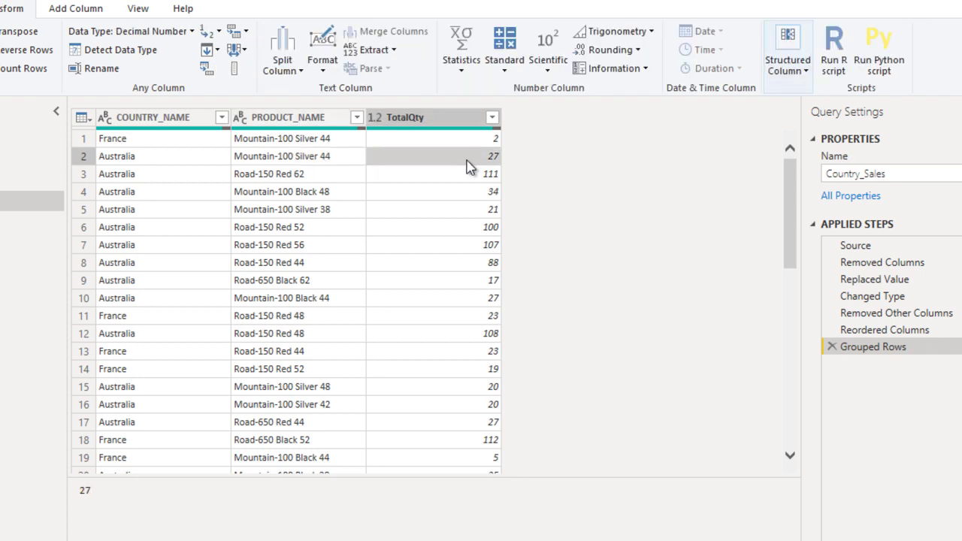